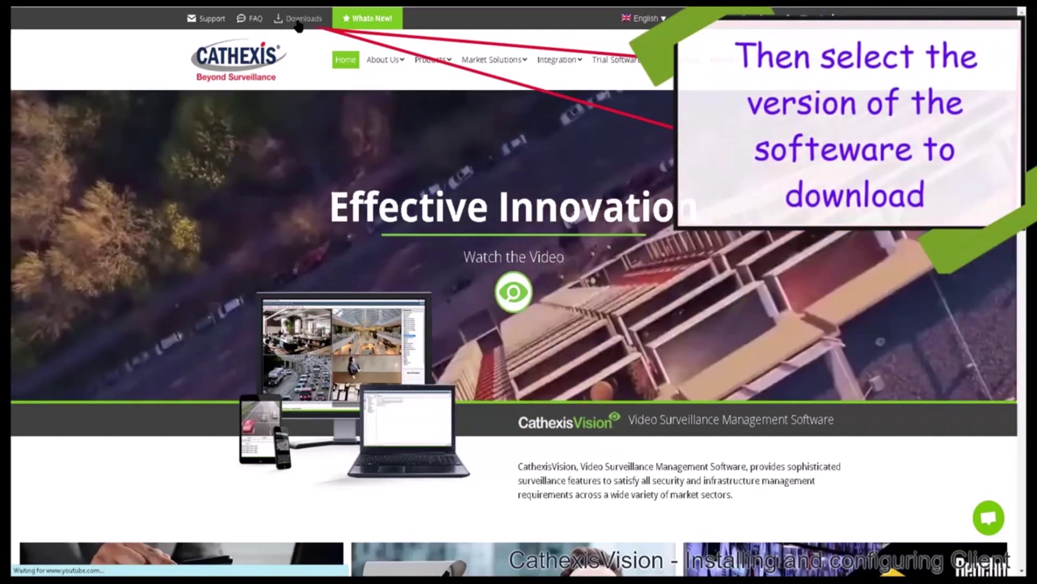
Go to the Cathexis website's Downloads page listing CathexisVision versions.
click(297, 19)
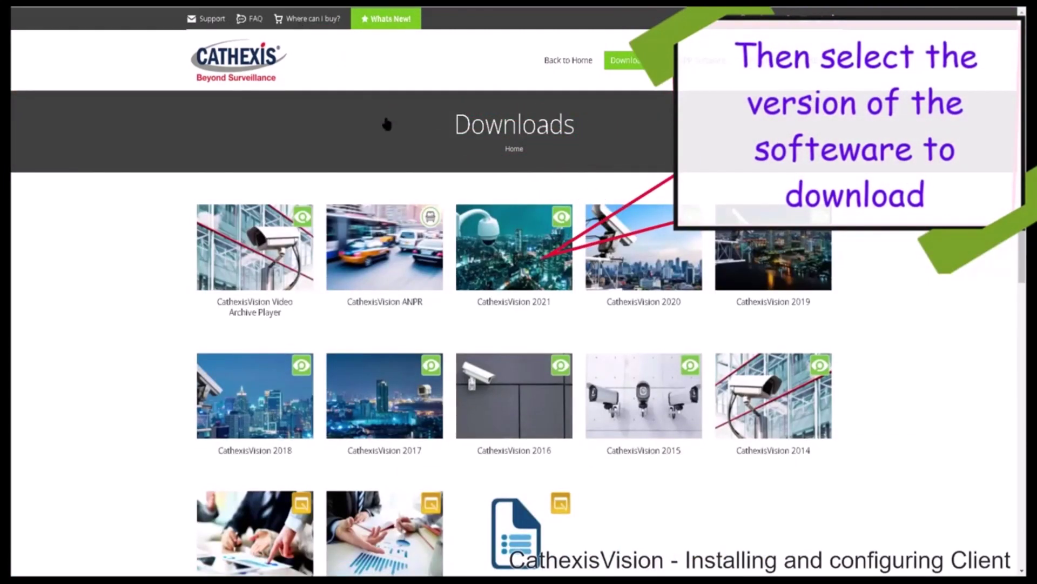
Download the CathexisVision 2021 Client 64x installer and run it from the desktop.
click(501, 250)
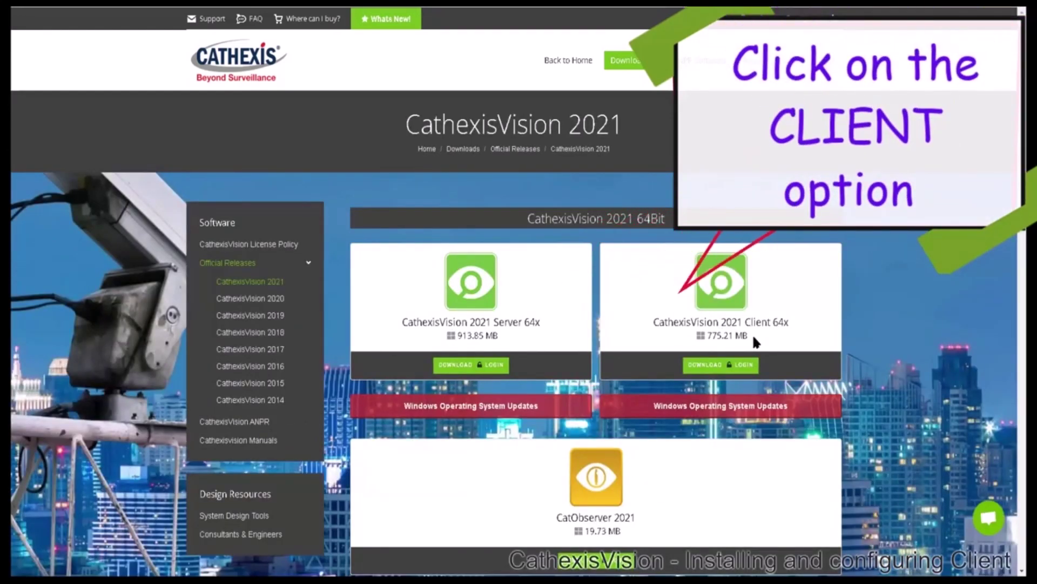
click(732, 370)
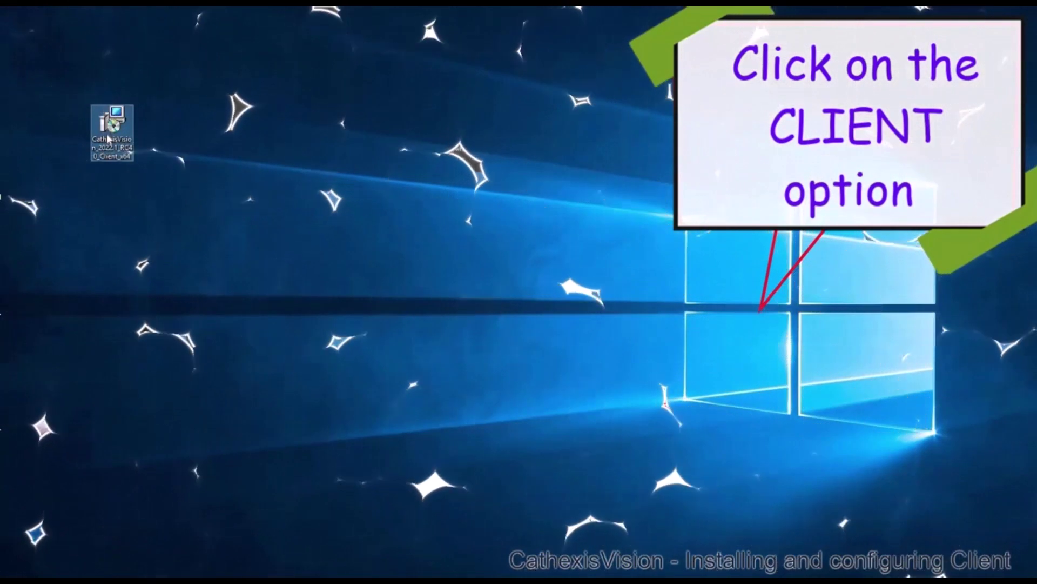
click(106, 134)
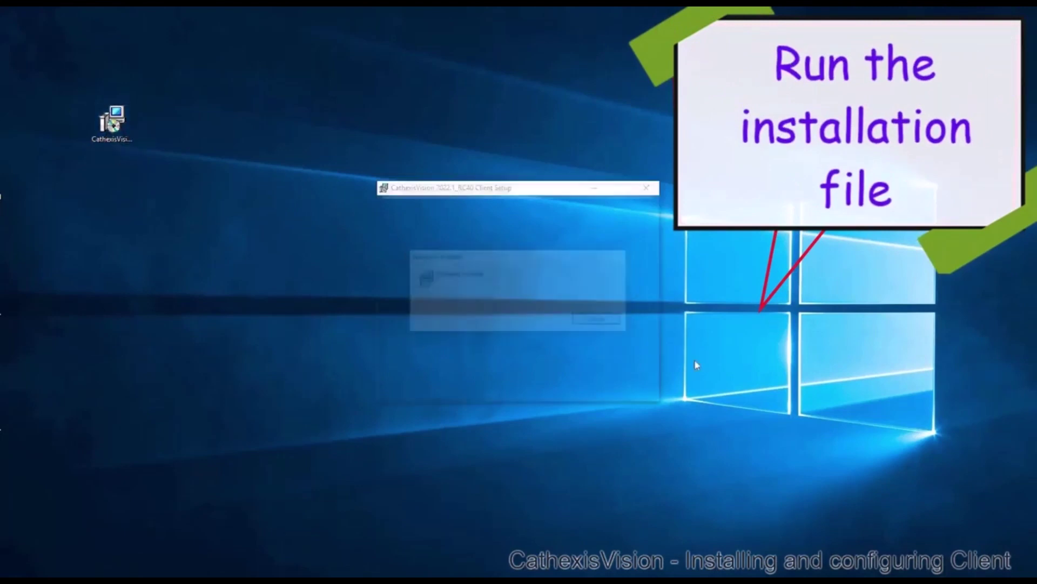
Install the client in the default folder after accepting the licence, finishing with Launch checked.
click(577, 391)
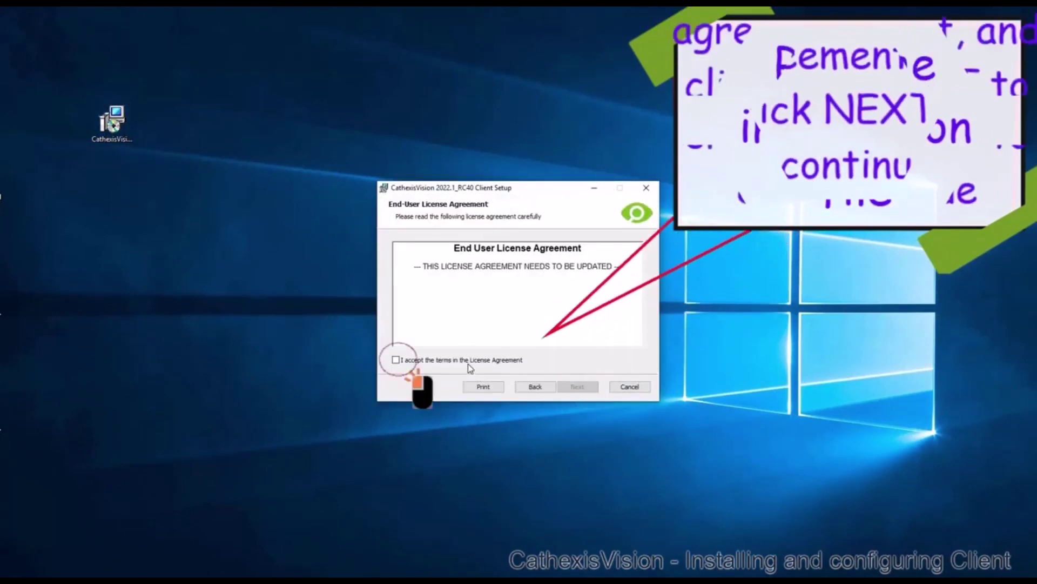
click(395, 359)
click(577, 387)
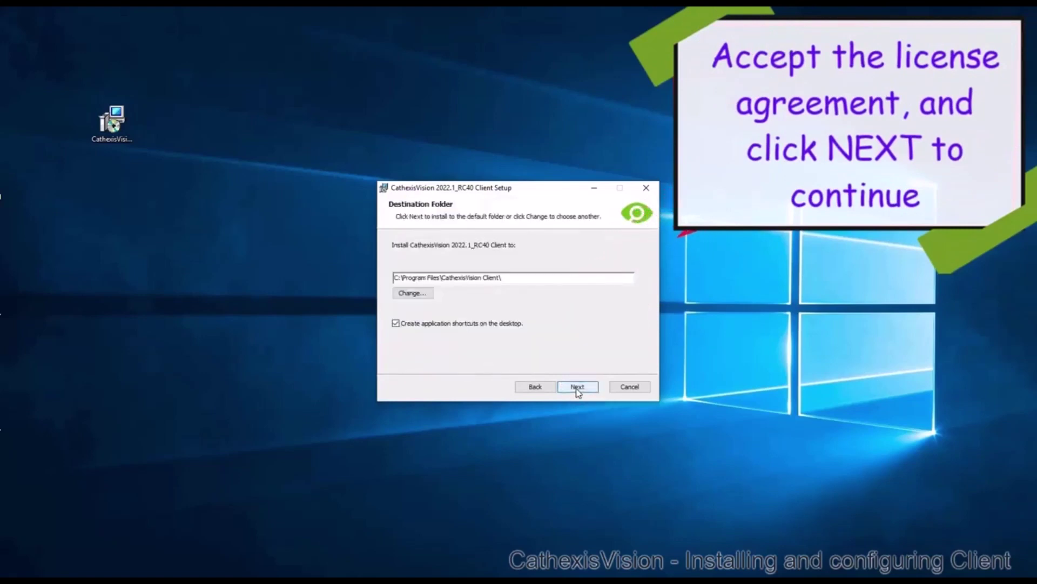
click(577, 386)
click(576, 387)
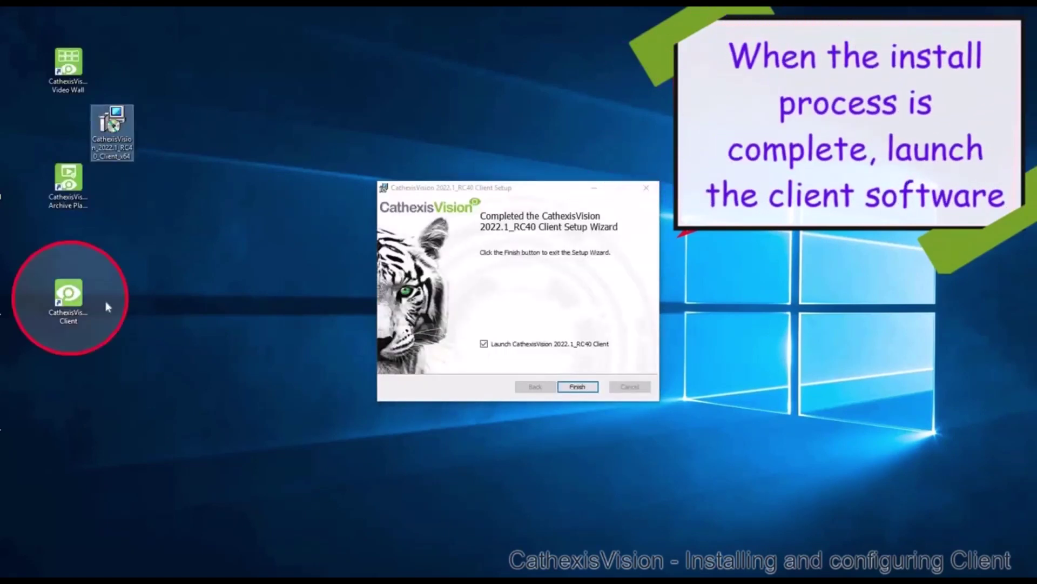
click(589, 389)
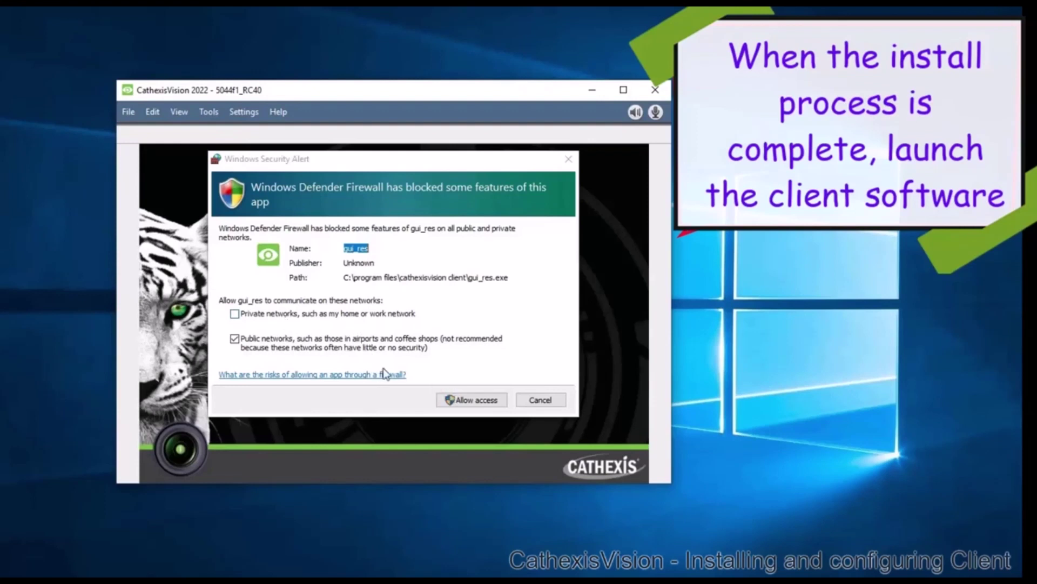
Allow gui_res through the Windows firewall on both private and public networks.
click(275, 316)
click(465, 401)
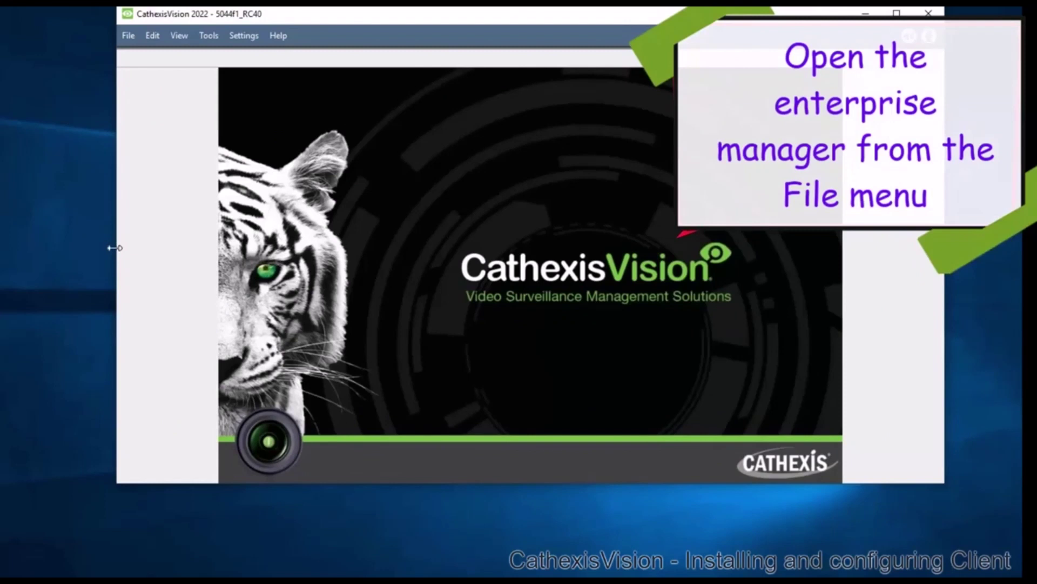
Enlarge the client window and create a site named dbn-demo in the Enterprise manager.
drag(114, 247, 7, 253)
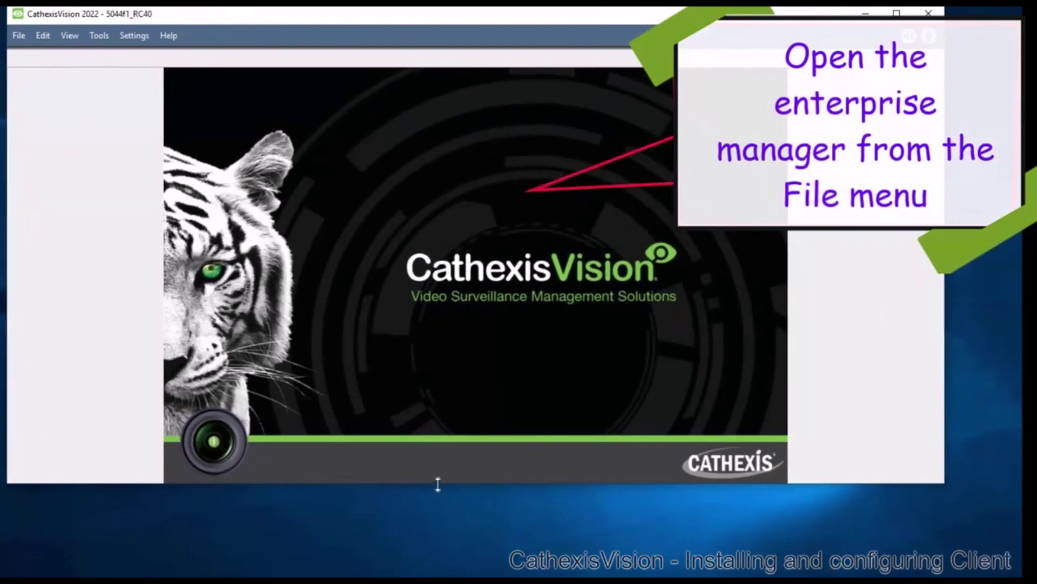
drag(415, 562, 412, 528)
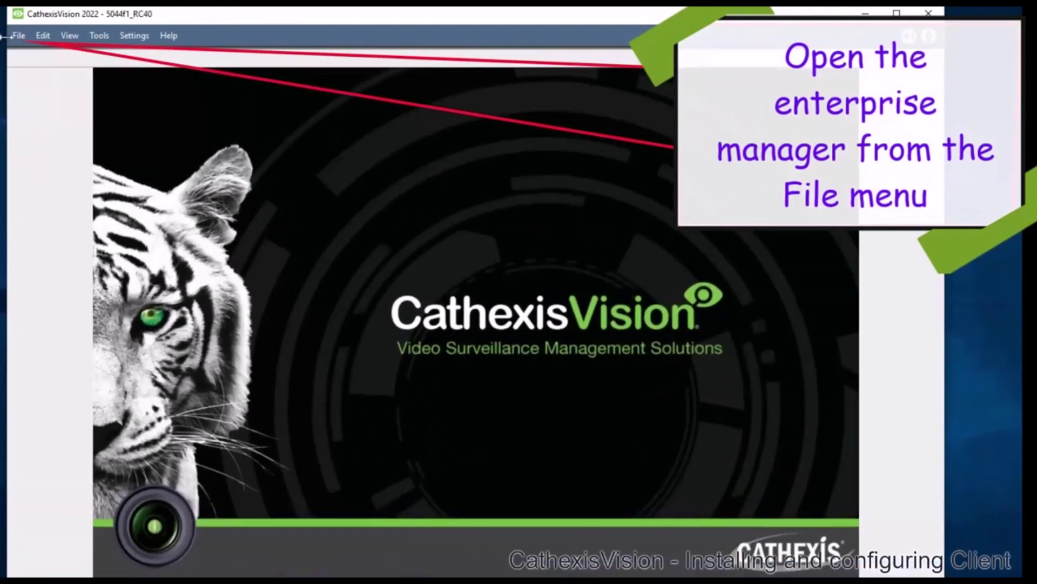
click(16, 41)
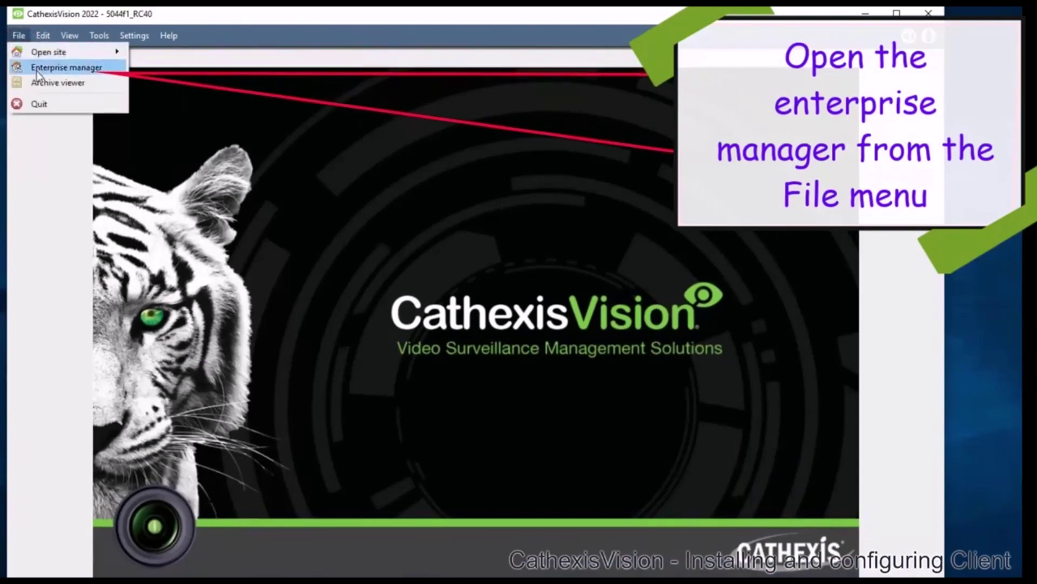
click(37, 70)
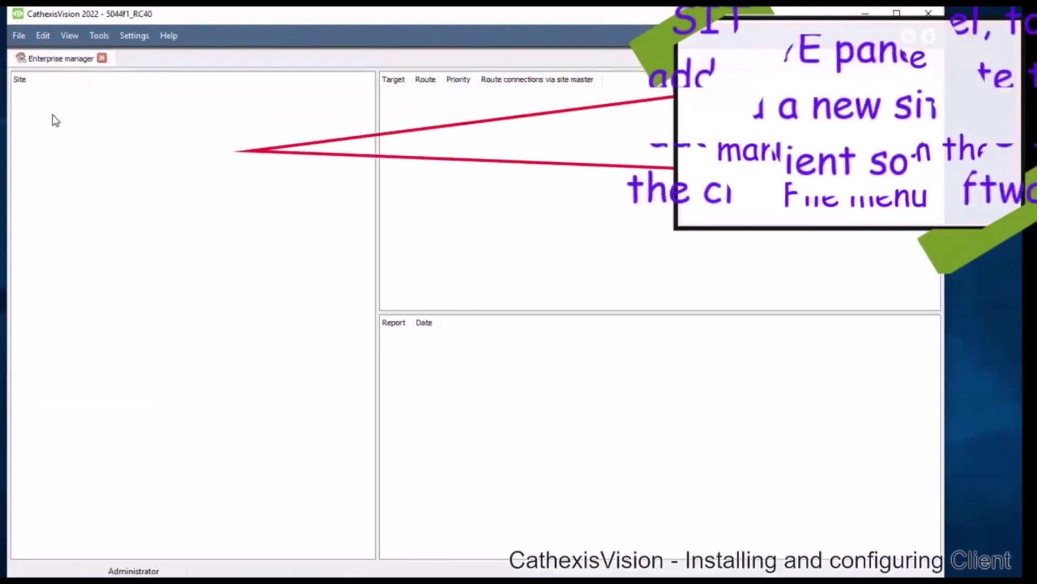
right_click(86, 141)
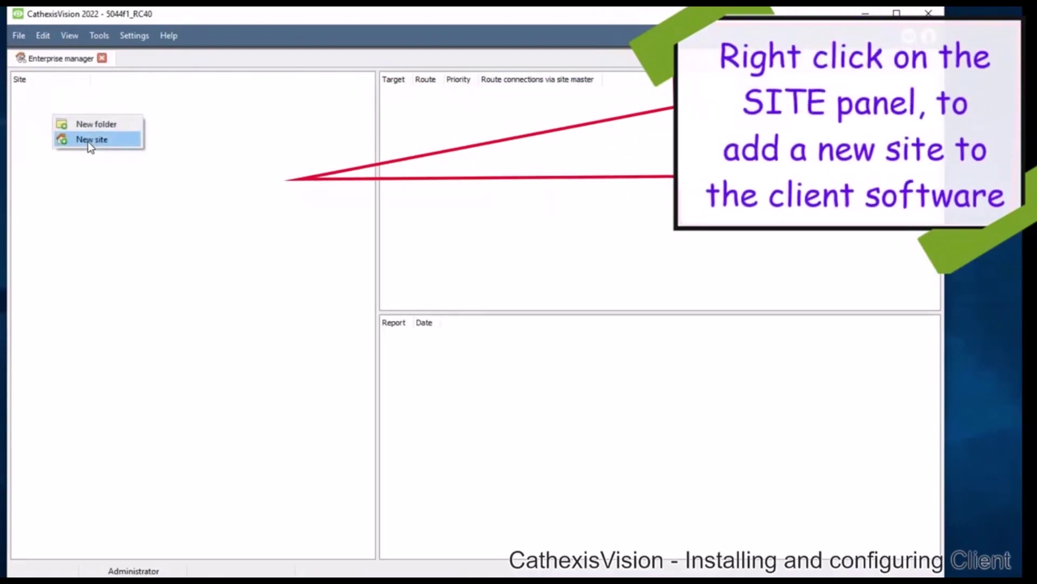
click(88, 141)
text(db)
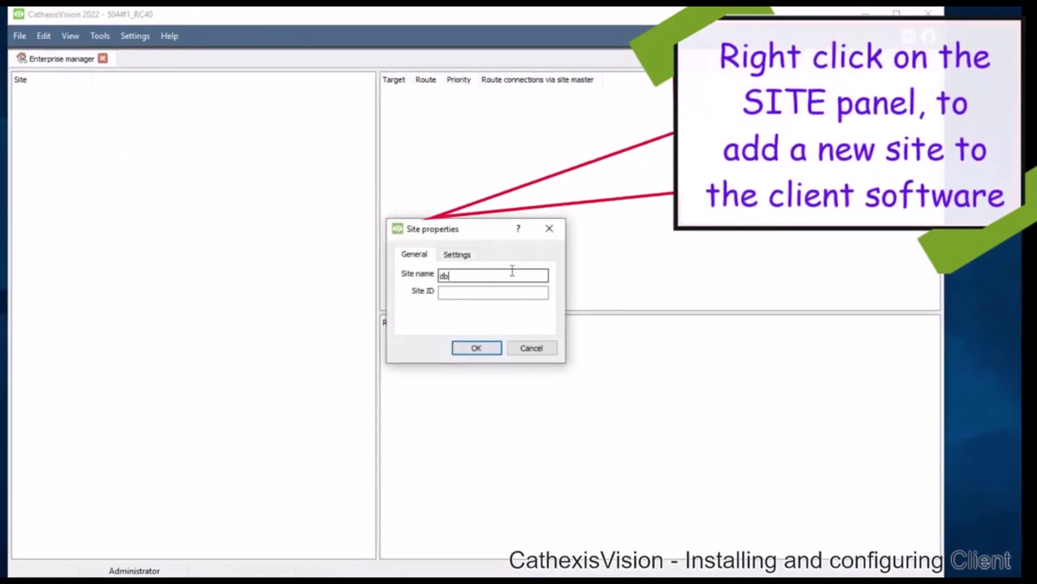
text(n-demo)
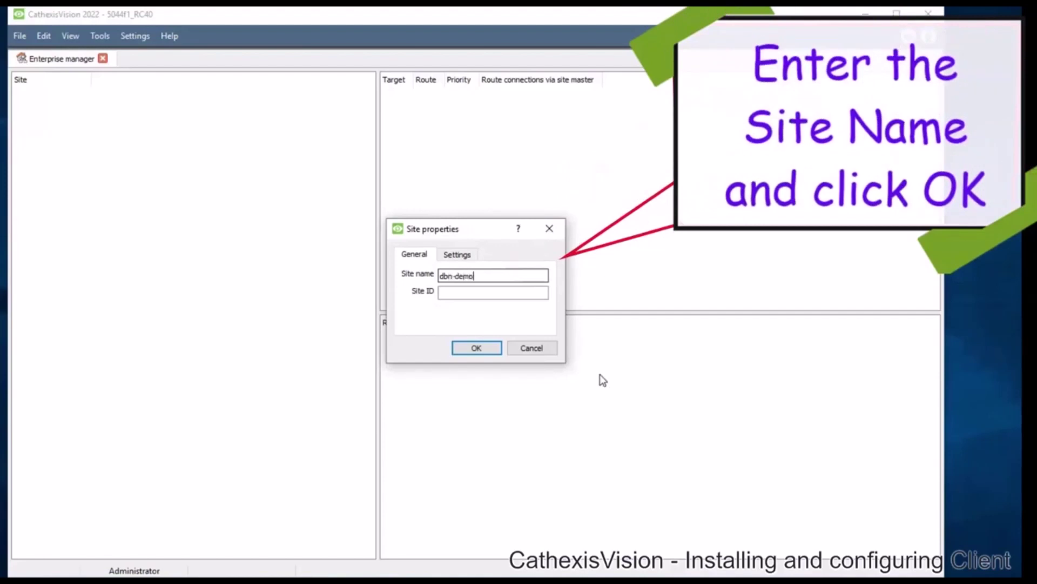
click(489, 347)
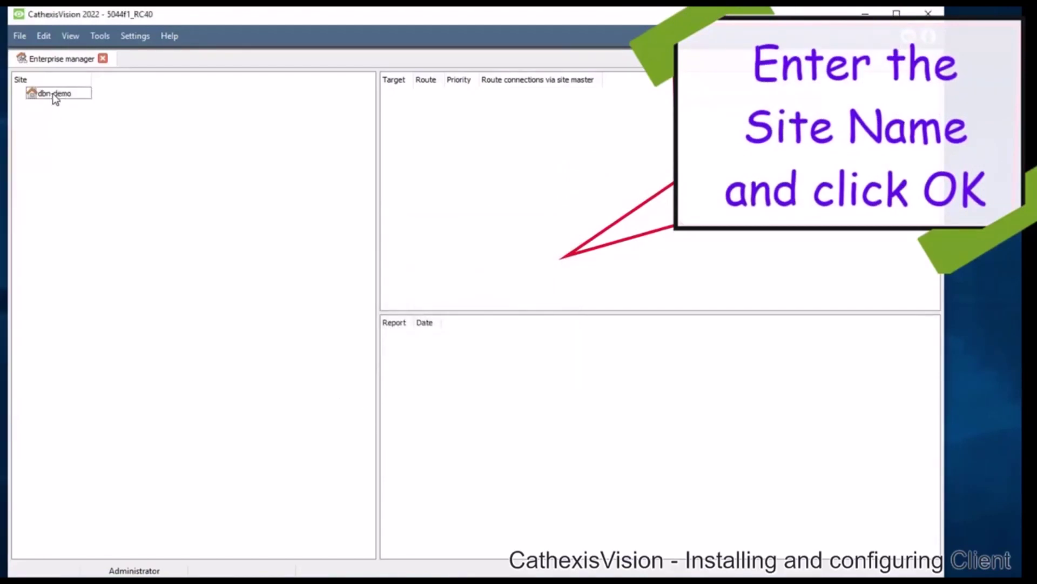
Add a point-to-point connection to demo.cat.co.za for the dbn-demo site.
right_click(476, 136)
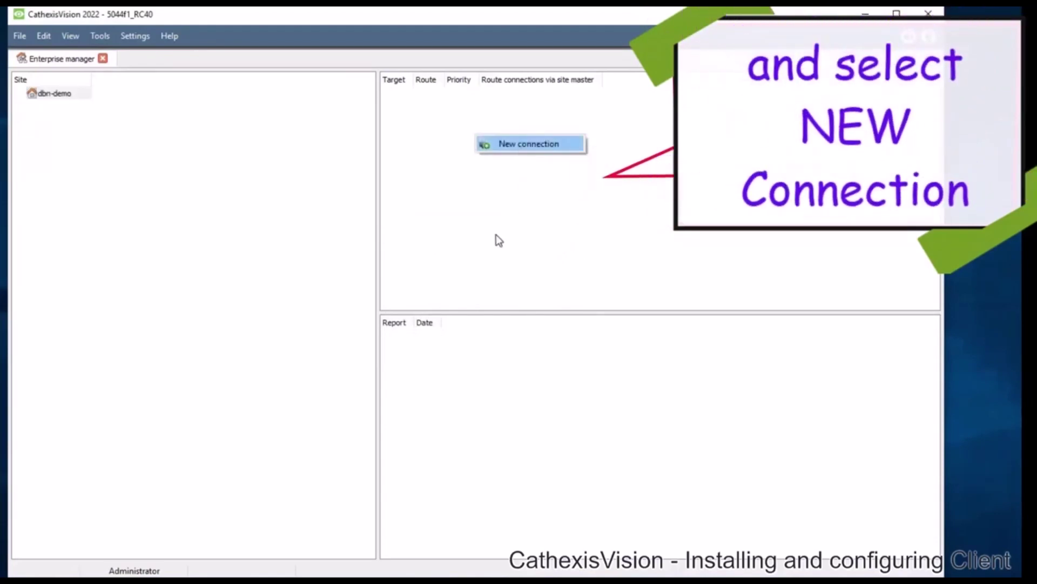
click(529, 144)
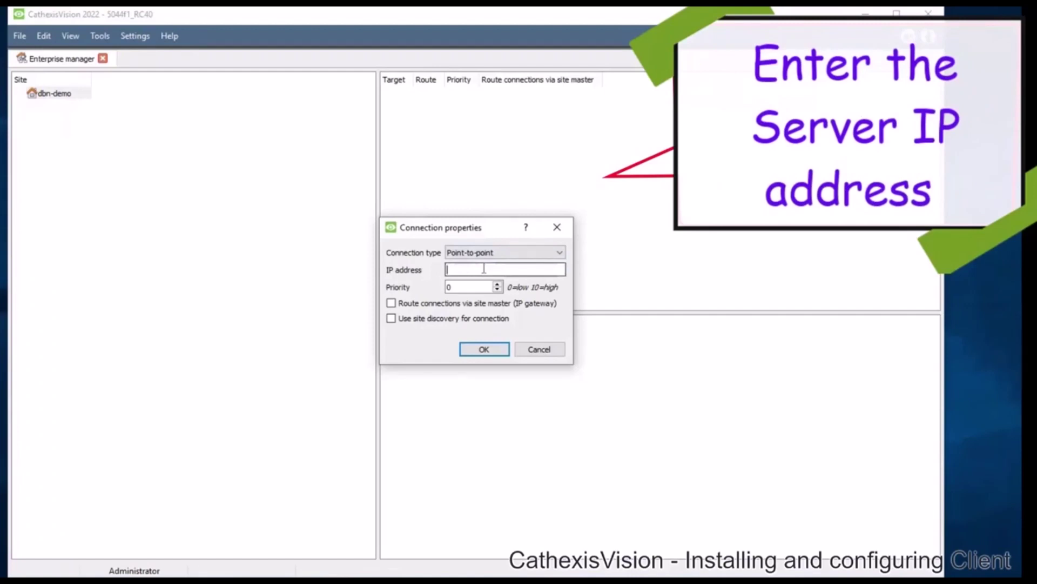
text(demo.ca)
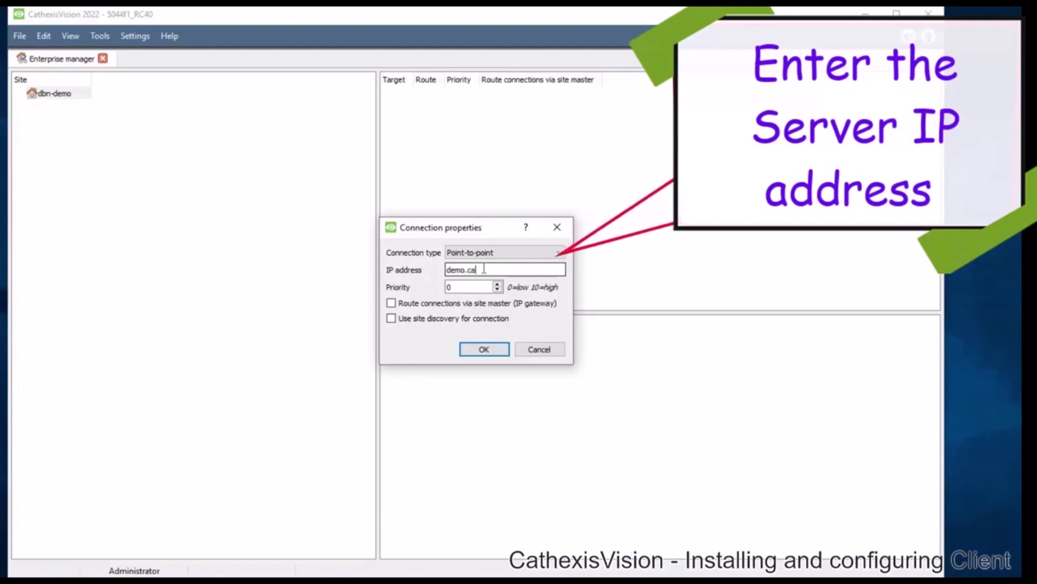
text(t.co.za)
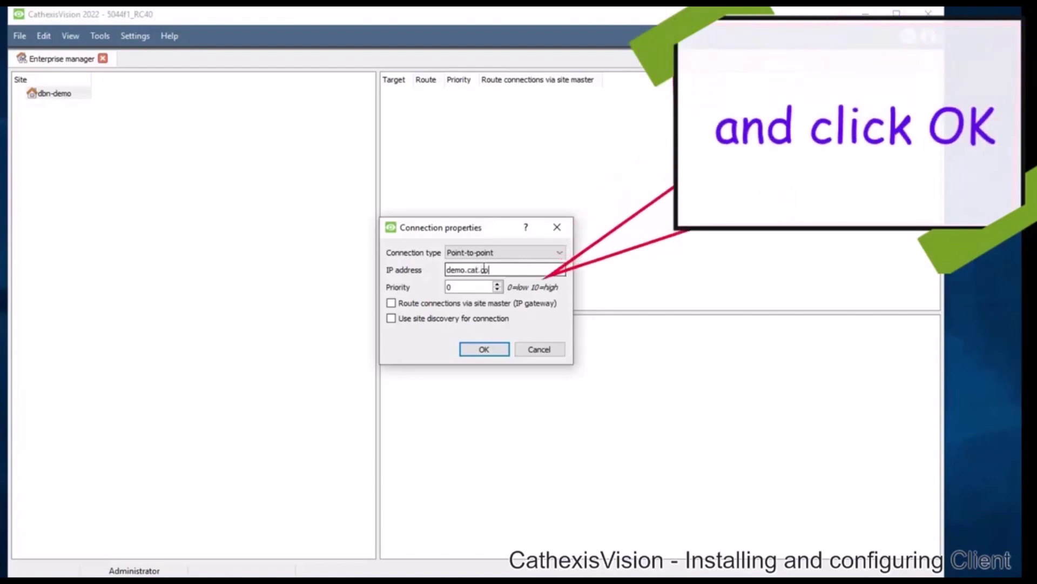
click(482, 351)
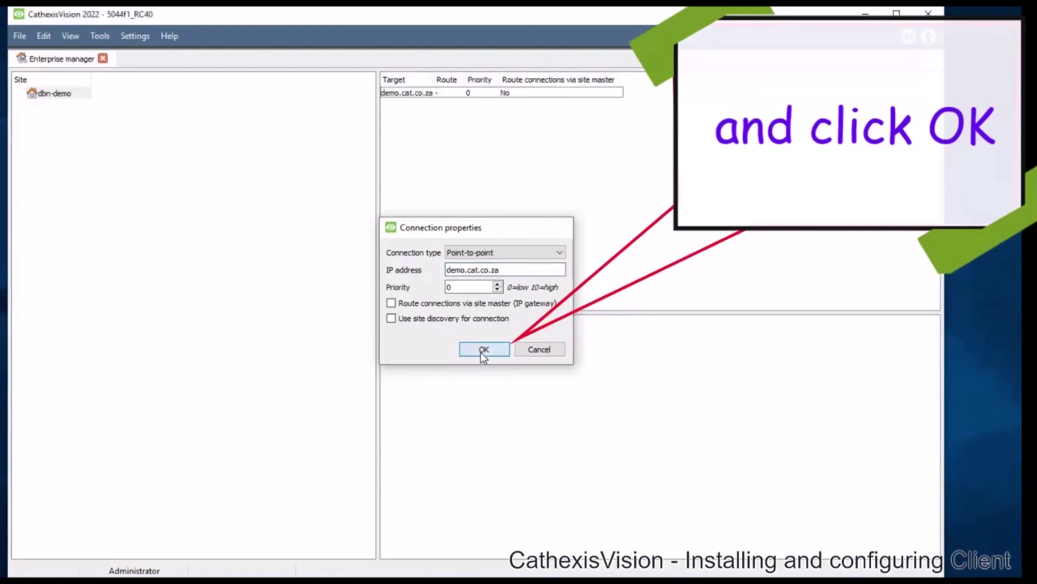
Fetch the dbn-demo site ID, logging in with the unit's username and password.
click(427, 93)
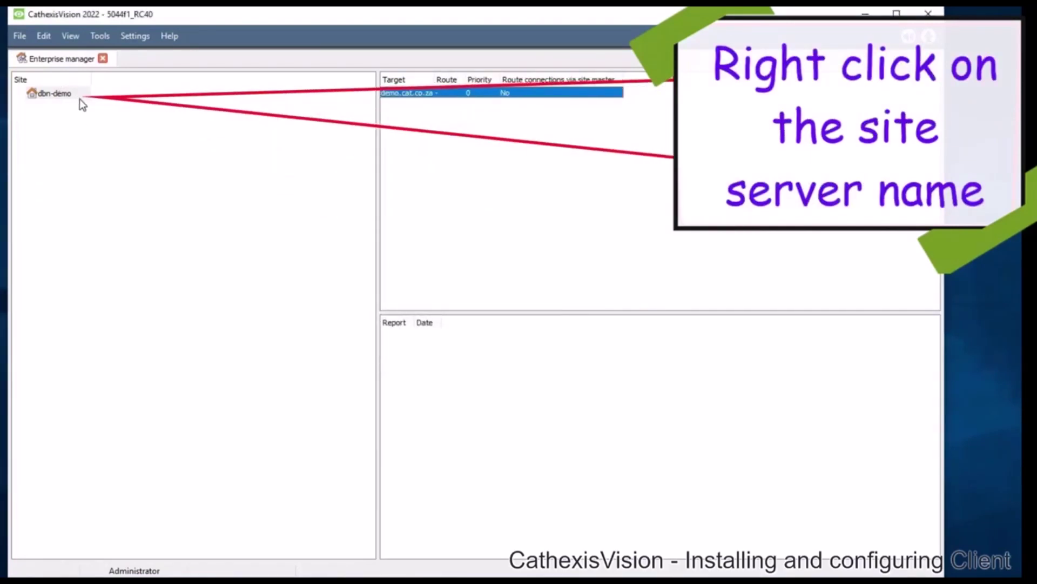
right_click(77, 96)
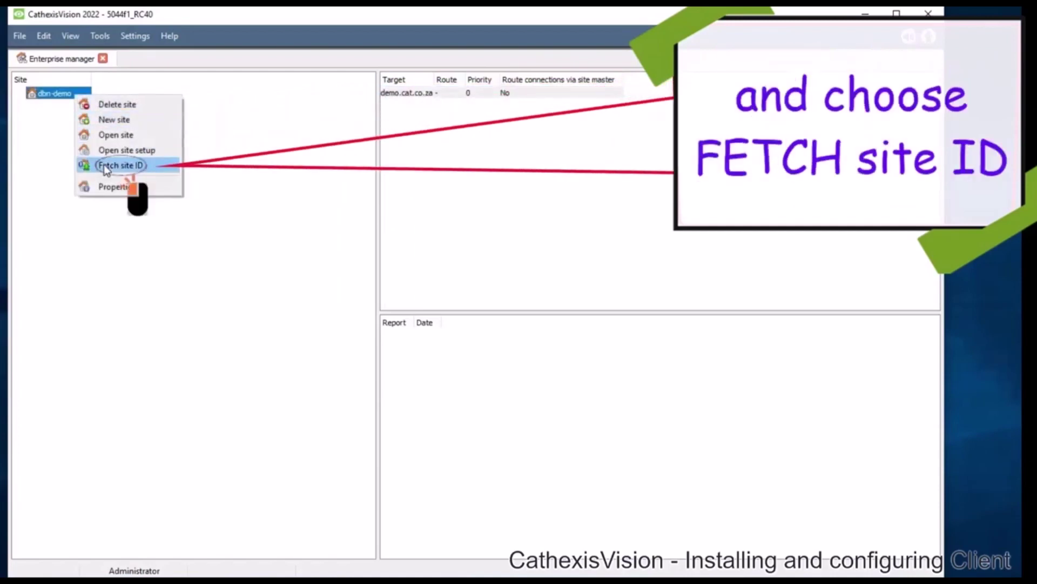
click(103, 164)
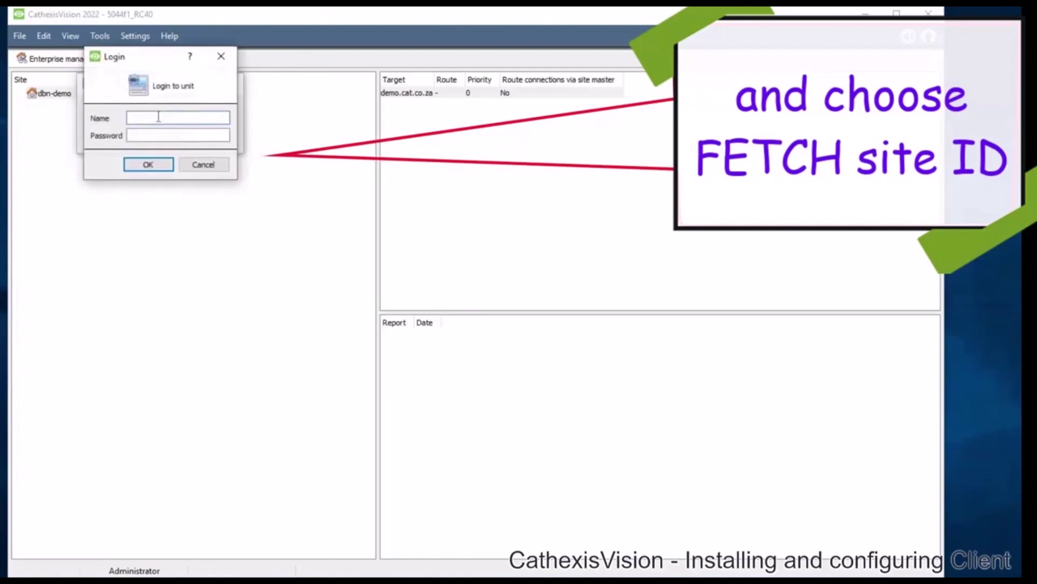
text(admin)
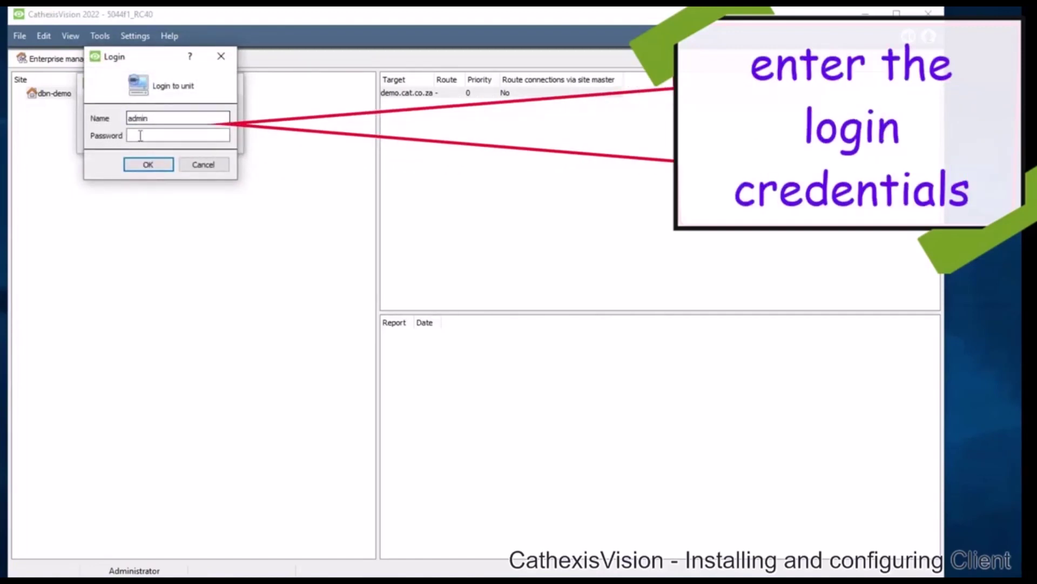
click(140, 135)
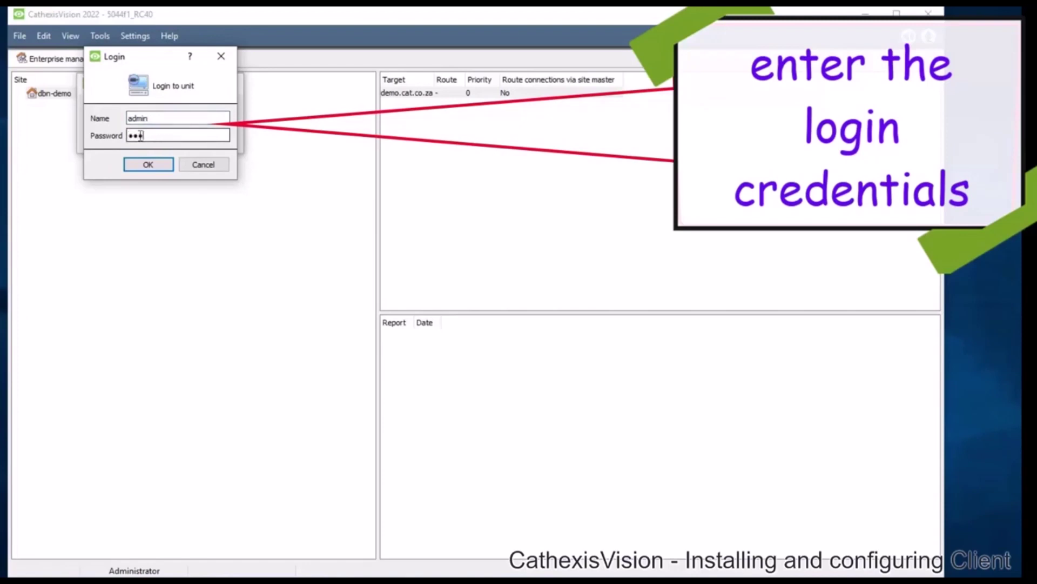
text(•••••••••)
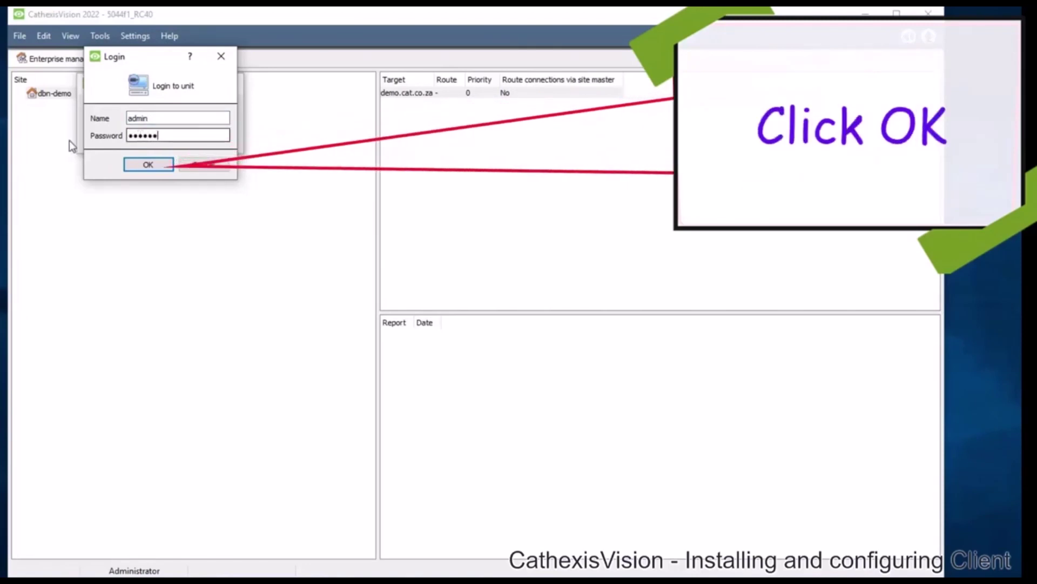
click(132, 166)
click(160, 140)
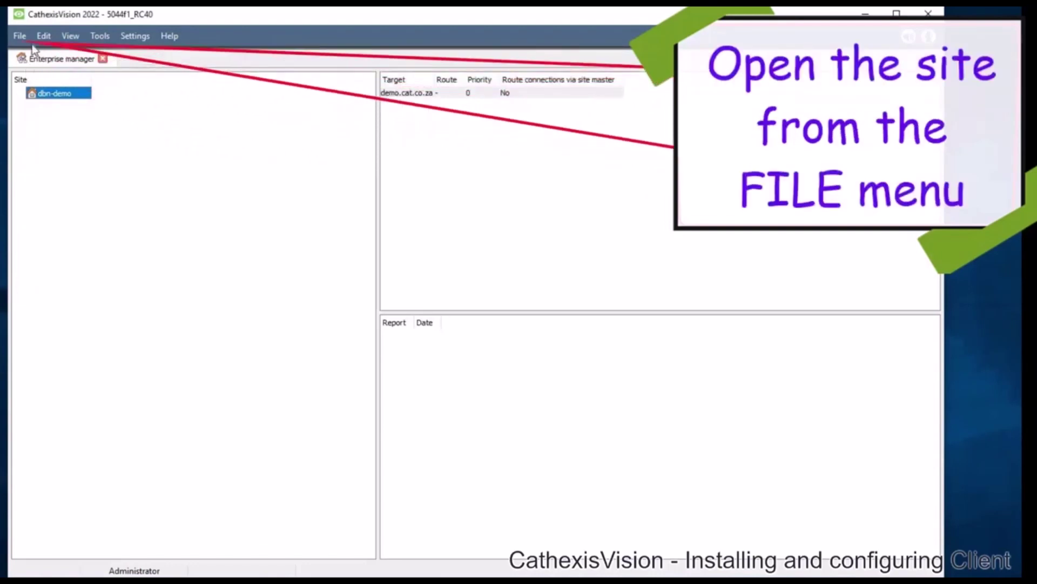
Open the dbn-demo site and log in with the site's username and password.
click(19, 36)
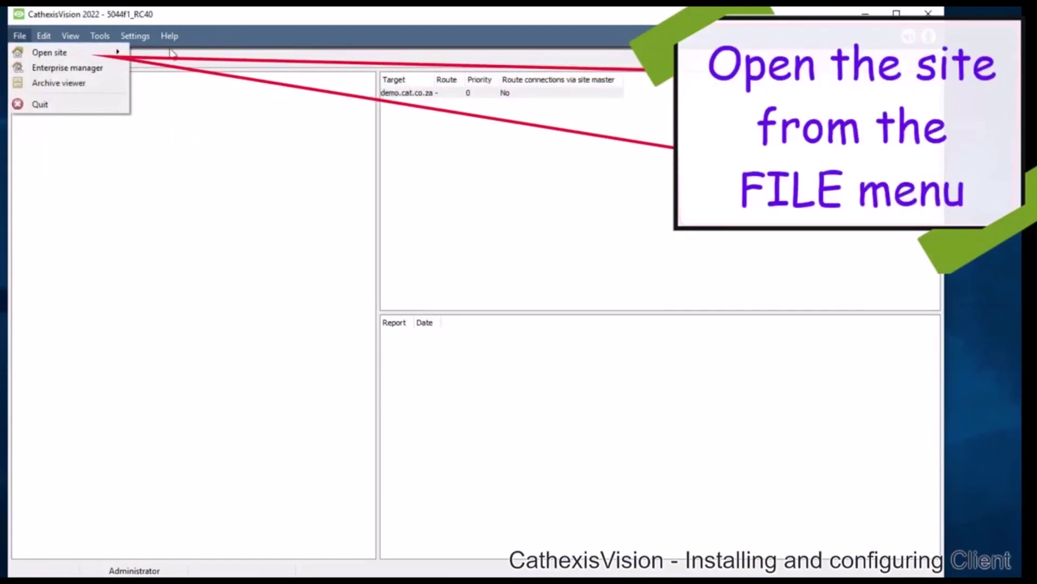
click(171, 53)
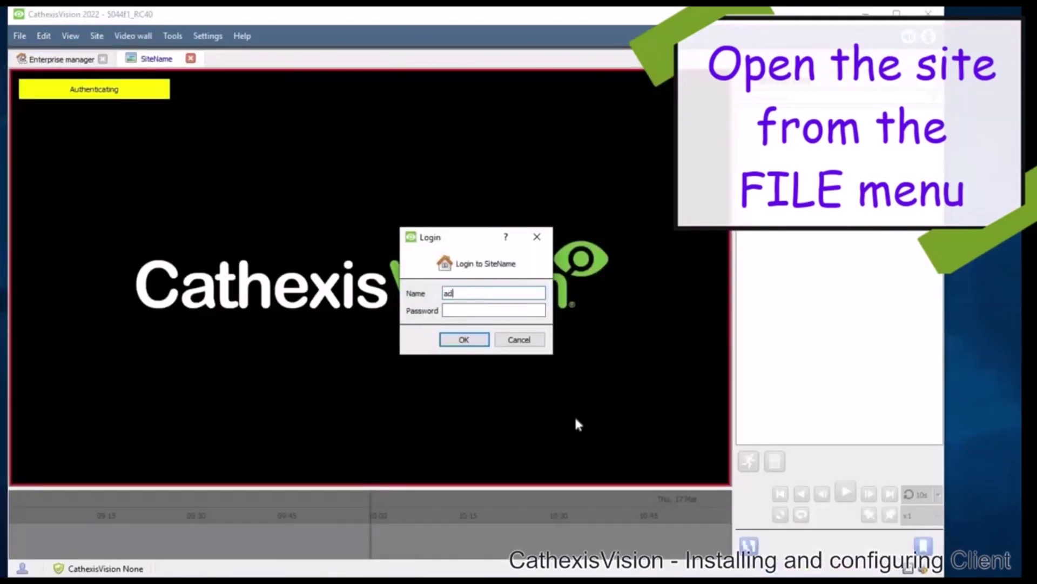
text(min)
key(Tab)
text(a)
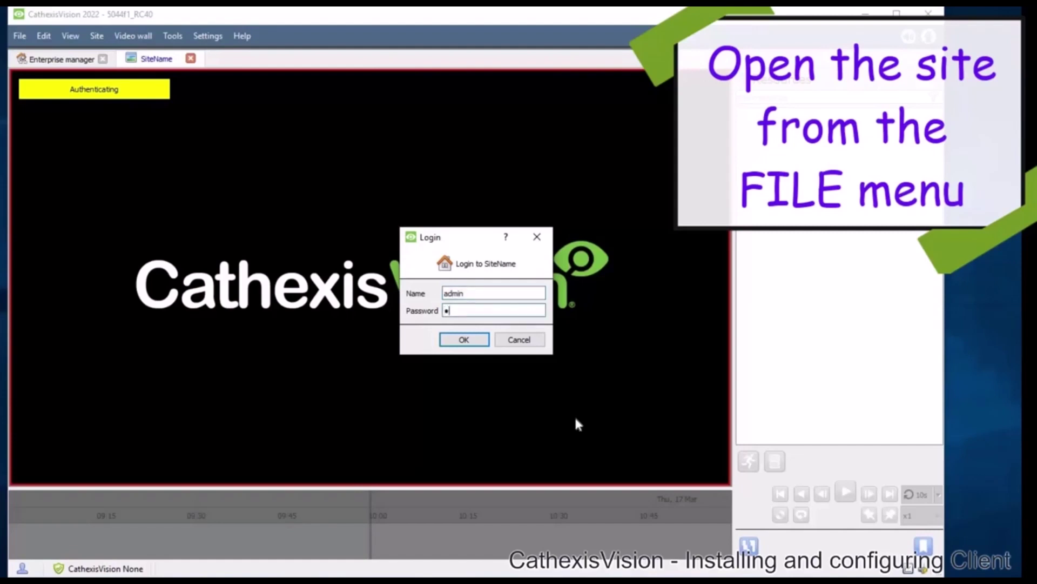
text(dmin123)
click(460, 339)
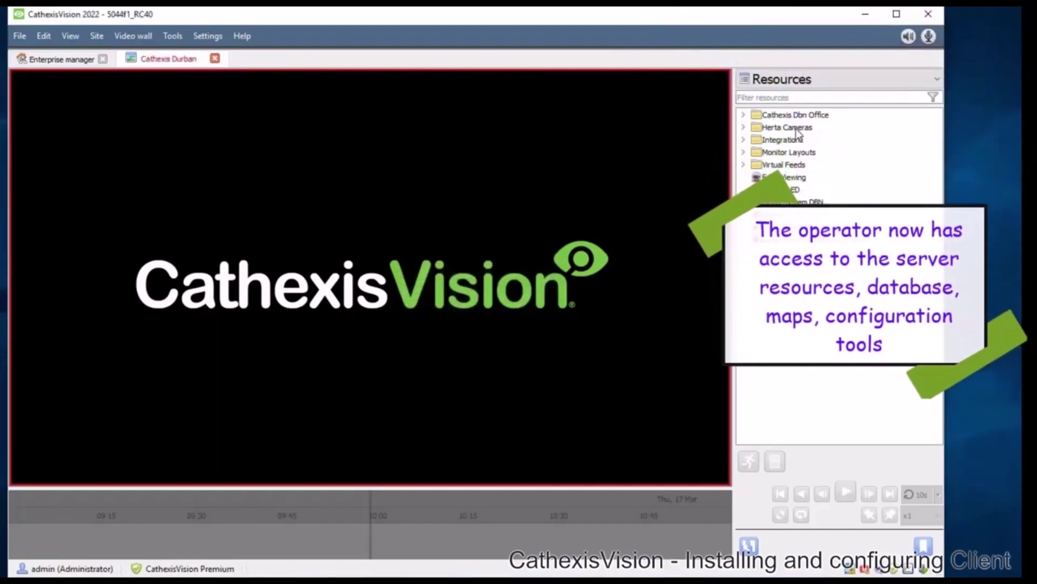
View the Driveway ANPR - Axis camera from Cathexis Dbn Office and open a Databases tab.
double_click(799, 115)
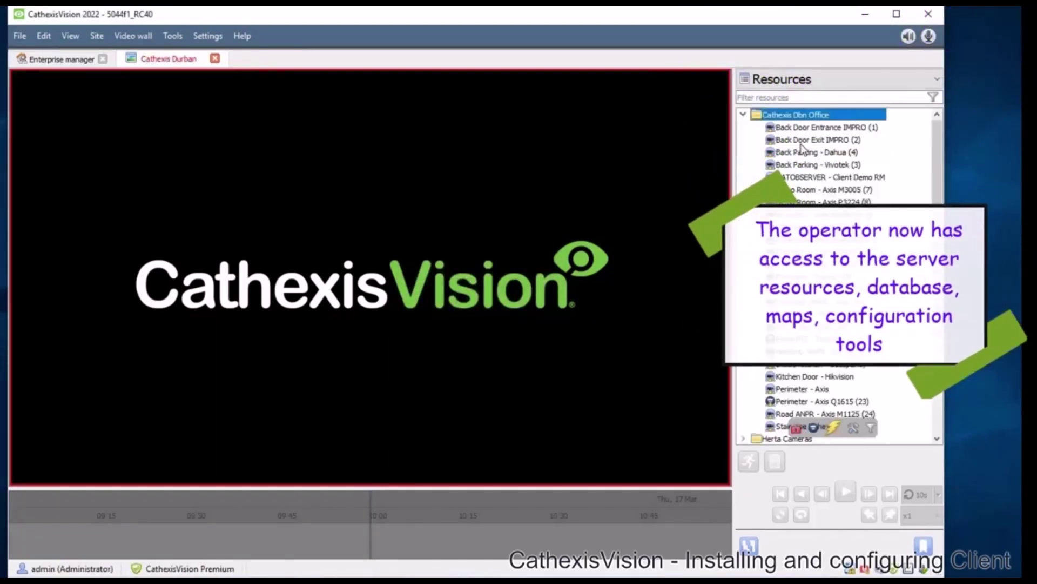
double_click(804, 152)
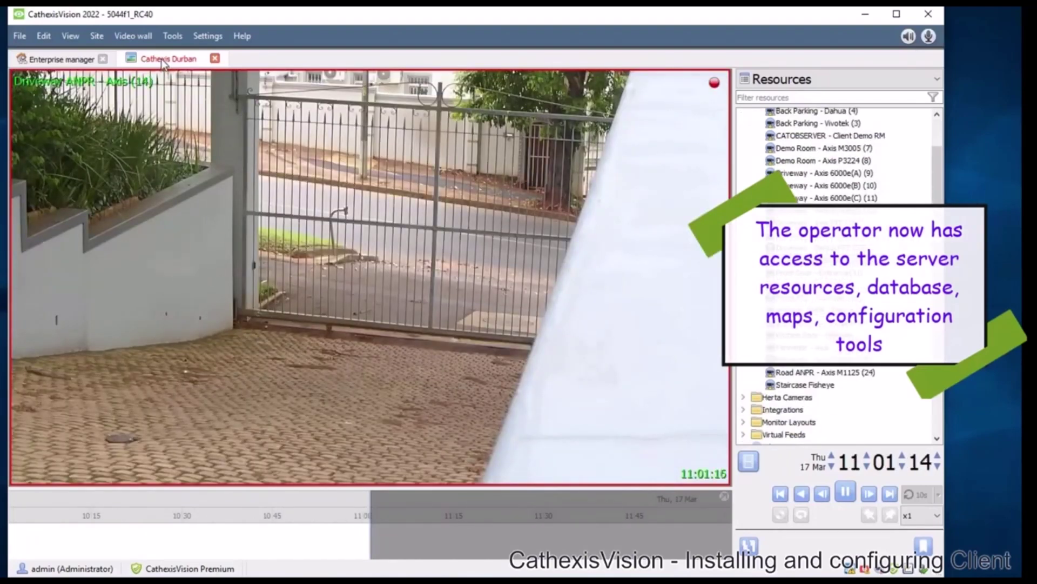
right_click(161, 59)
mouse_move(281, 69)
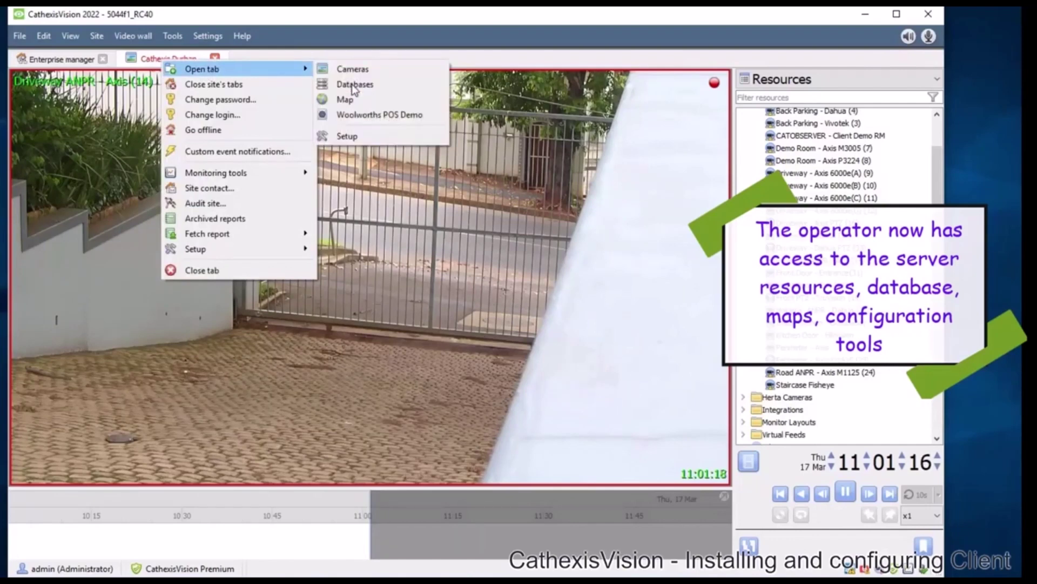
click(351, 85)
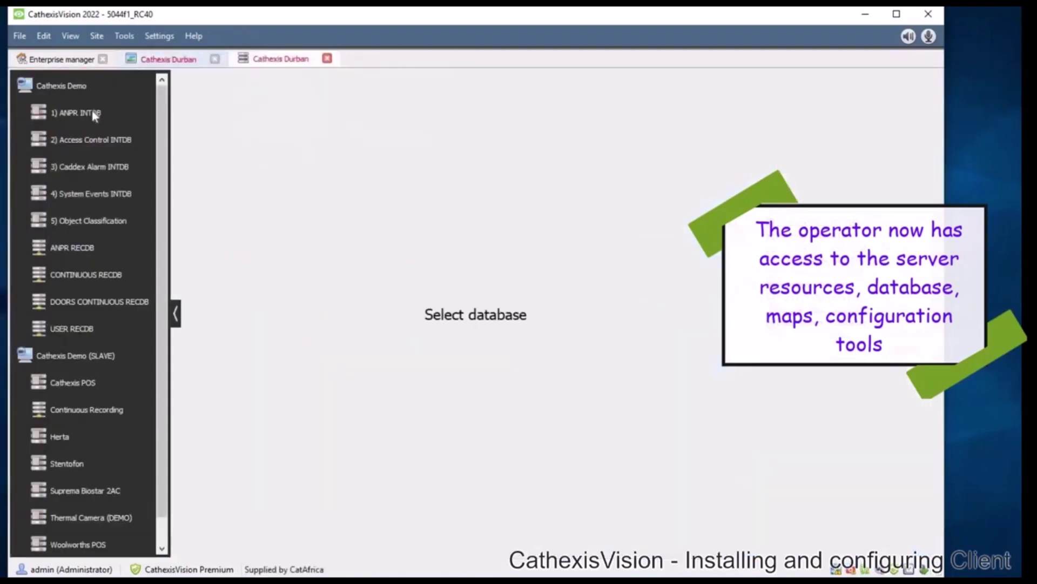
click(93, 112)
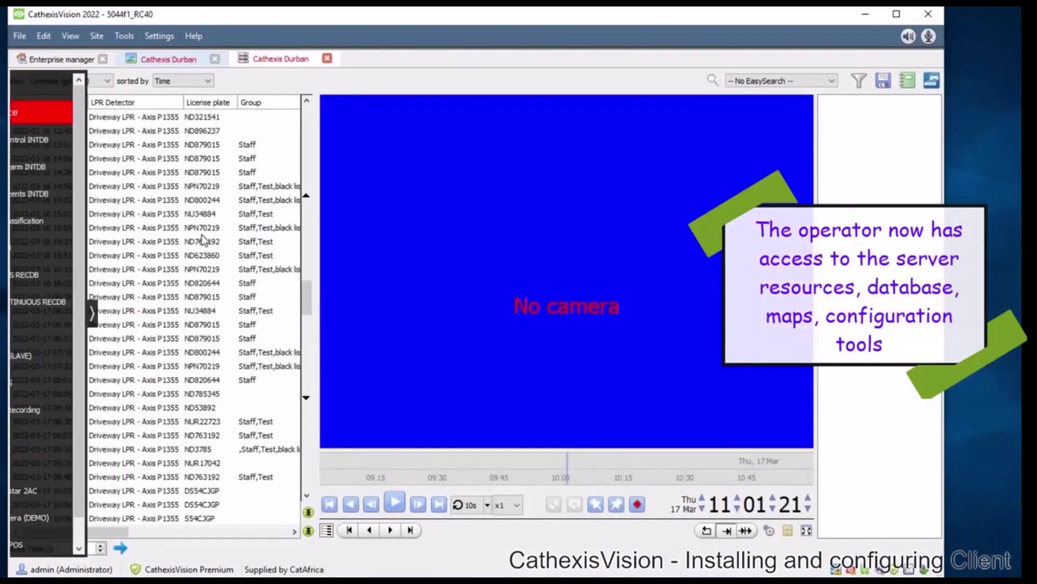
click(186, 216)
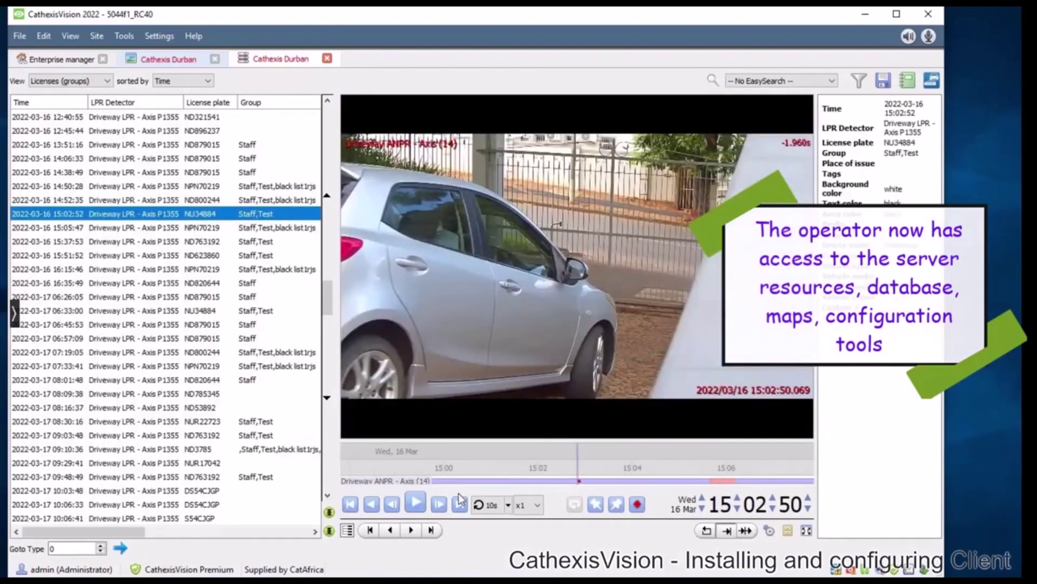
click(420, 504)
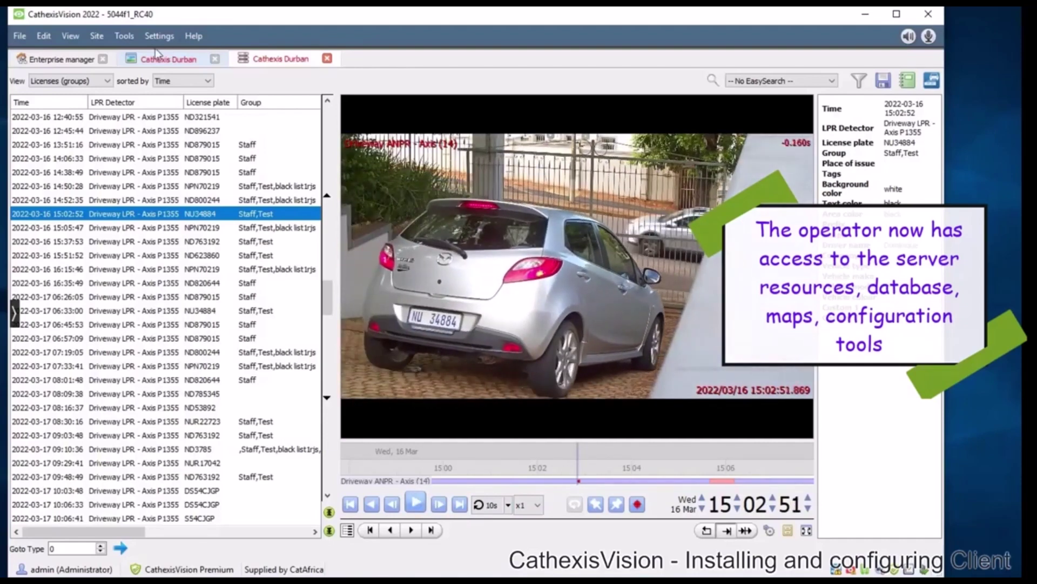
right_click(305, 67)
mouse_move(346, 65)
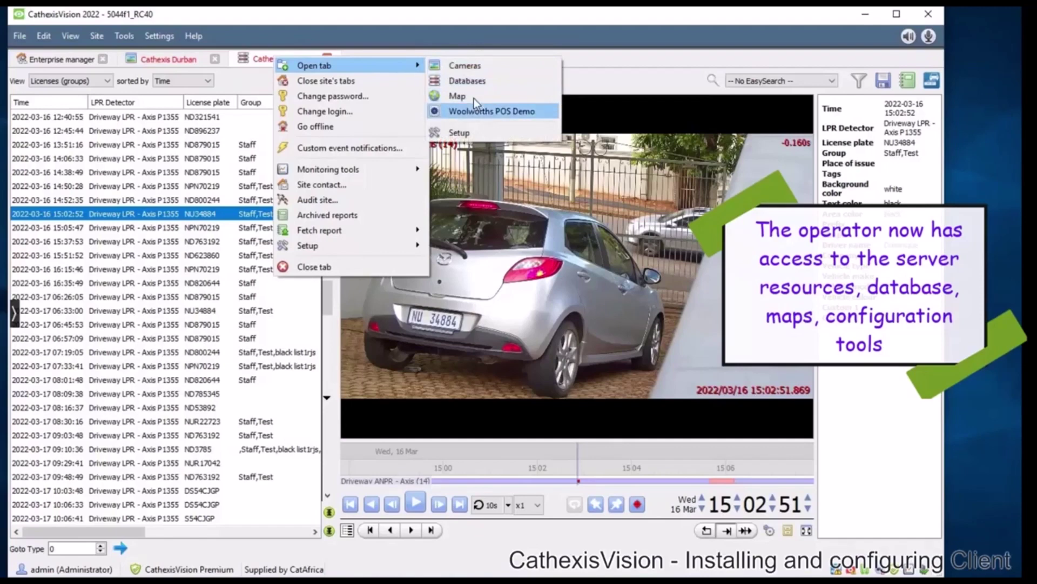
Open the Cathexis Durban site map and the site setup each in a new tab.
key(Return)
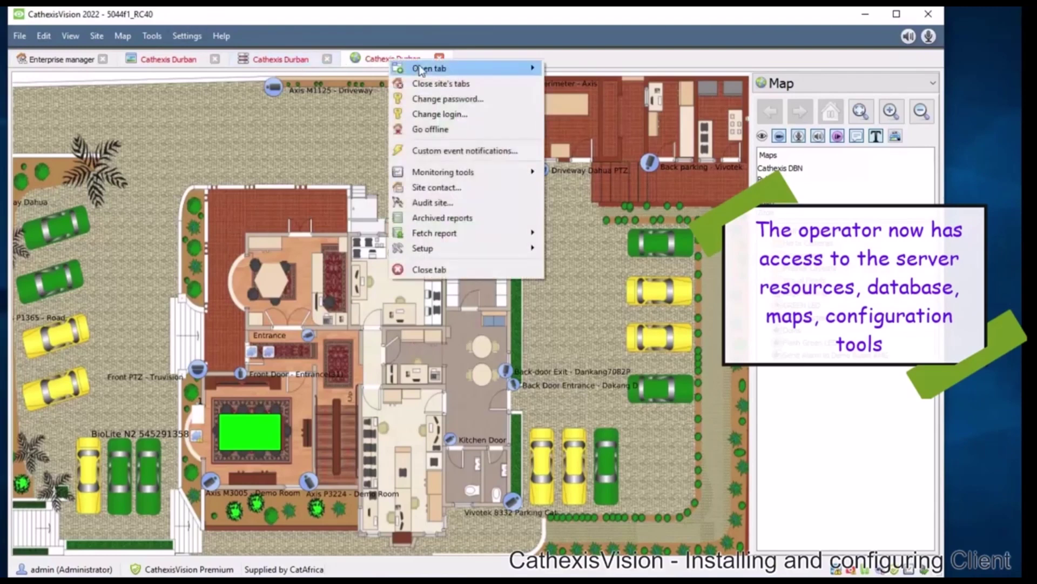
mouse_move(421, 69)
click(606, 140)
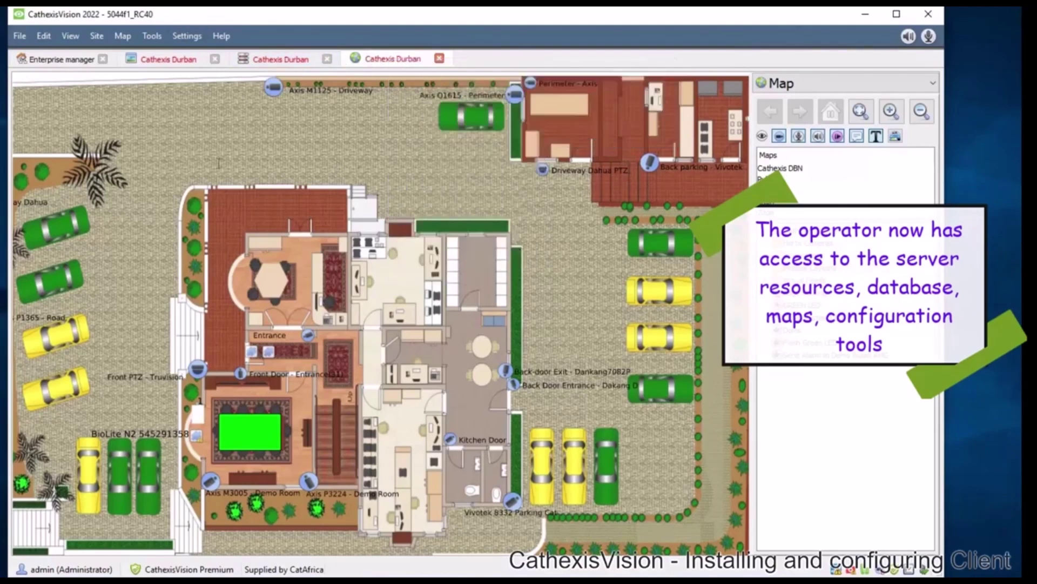